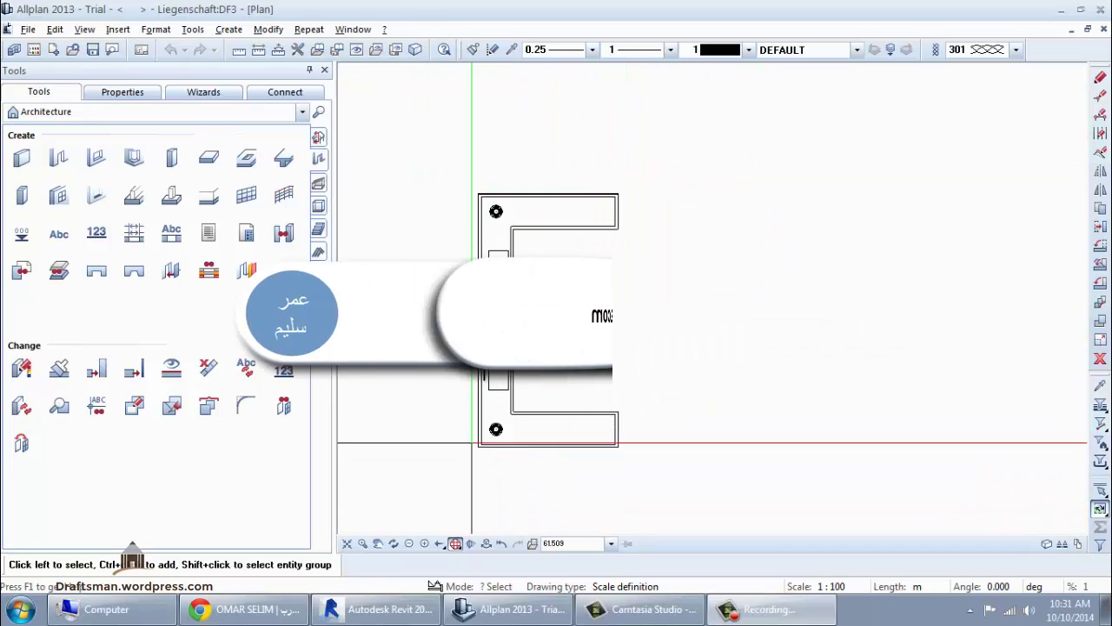
# Glance at the project list, then open the project-specific drawing-file list and move it aside.
pyautogui.click(14, 50)
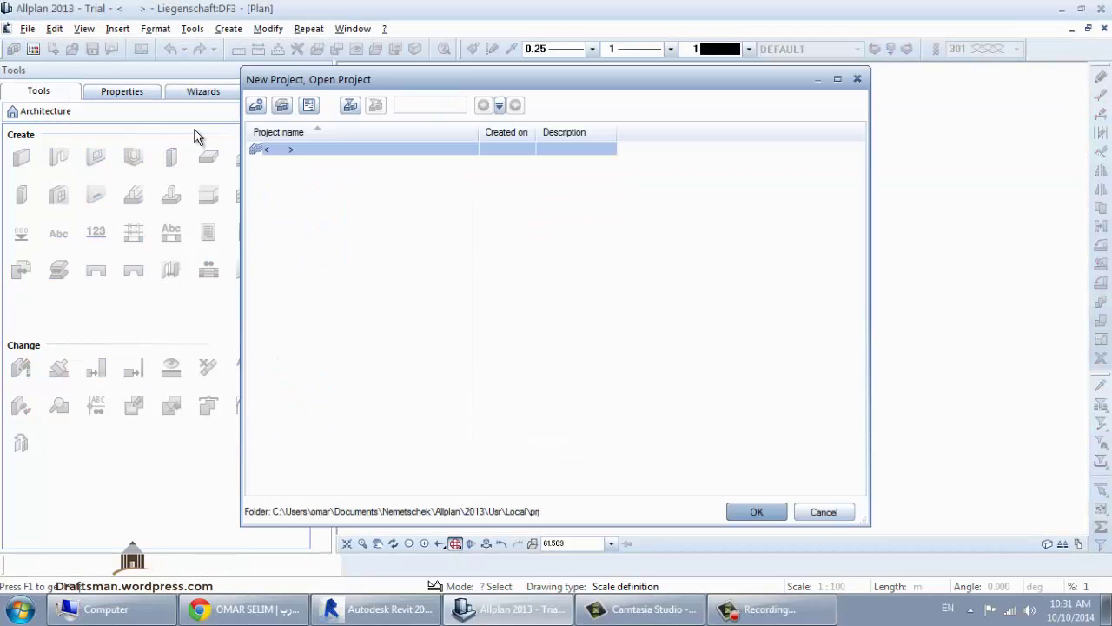
pyautogui.click(824, 512)
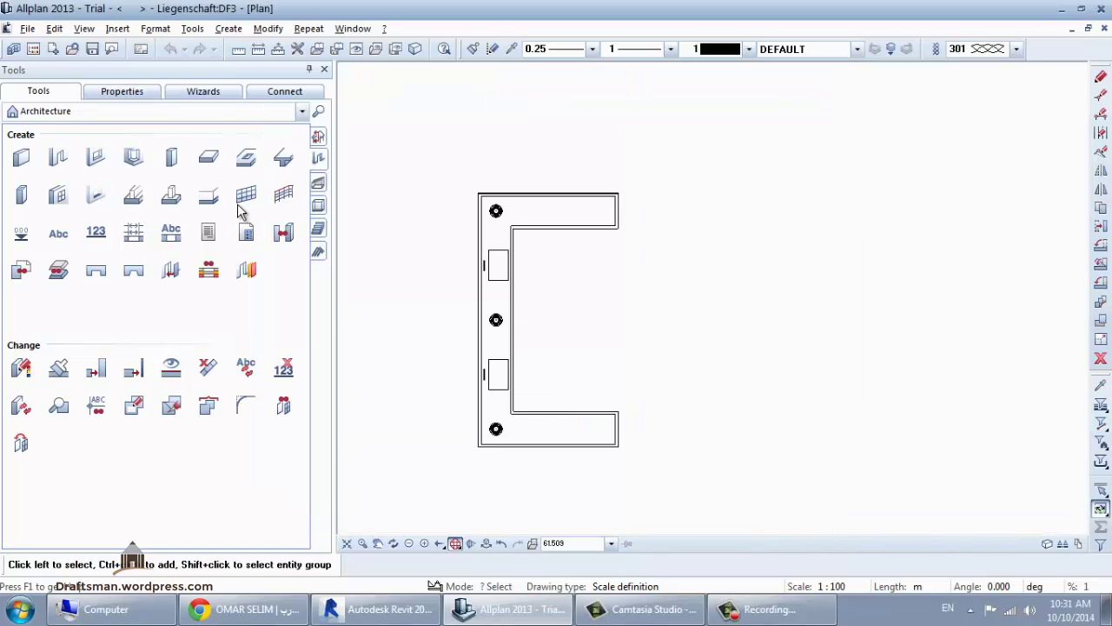
pyautogui.click(32, 50)
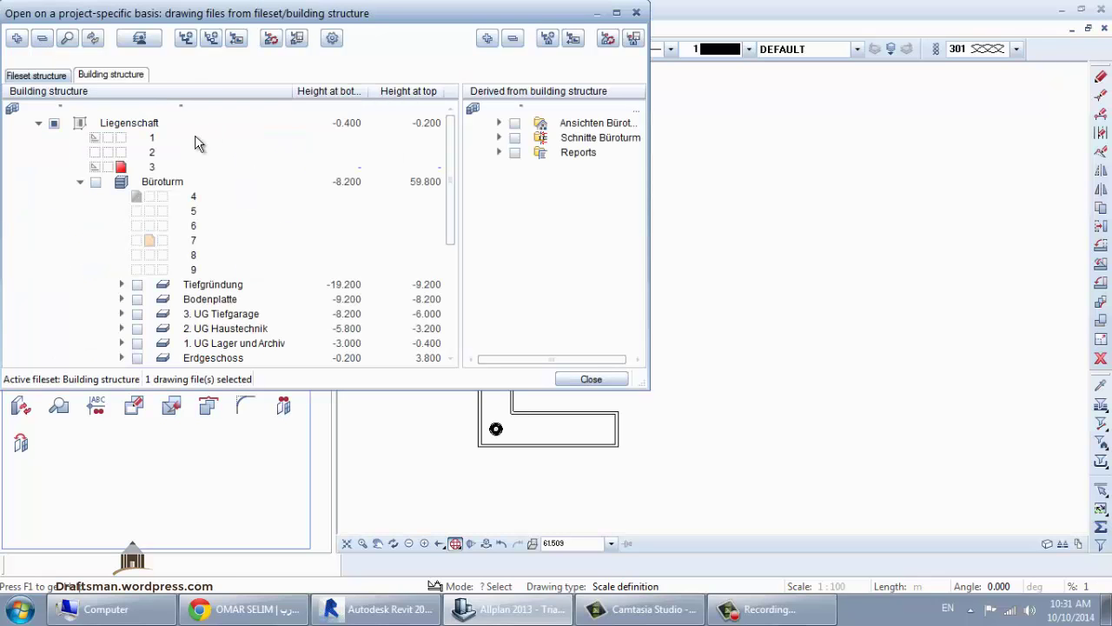
pyautogui.moveTo(181, 22); pyautogui.dragTo(464, 67)
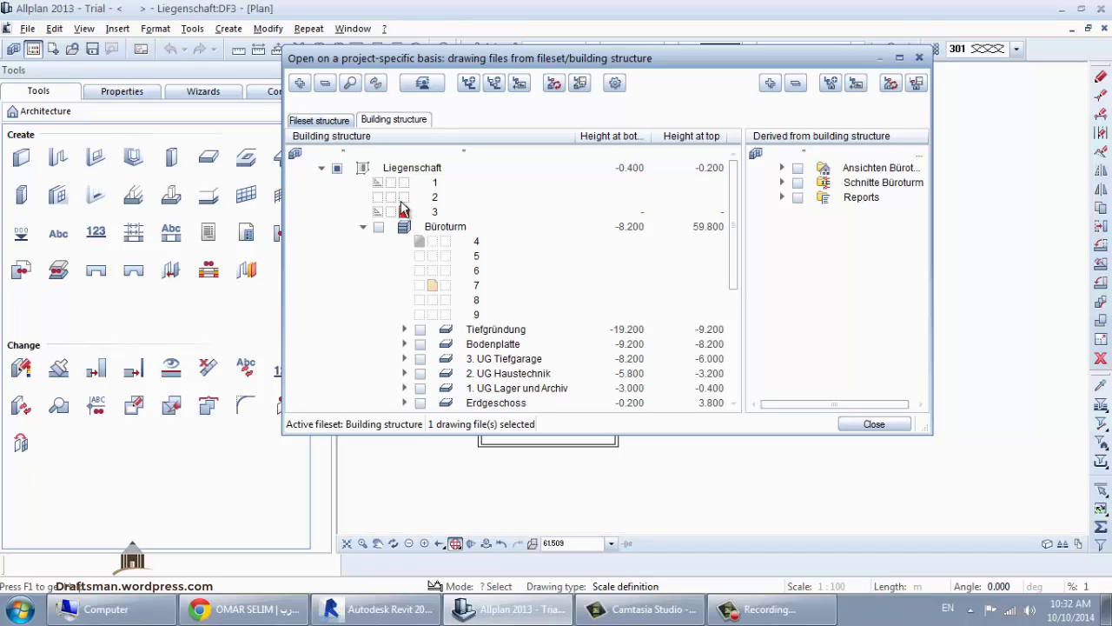
# Make drawing file 1 current with file 3 behind it and load the drawings.
pyautogui.click(404, 182)
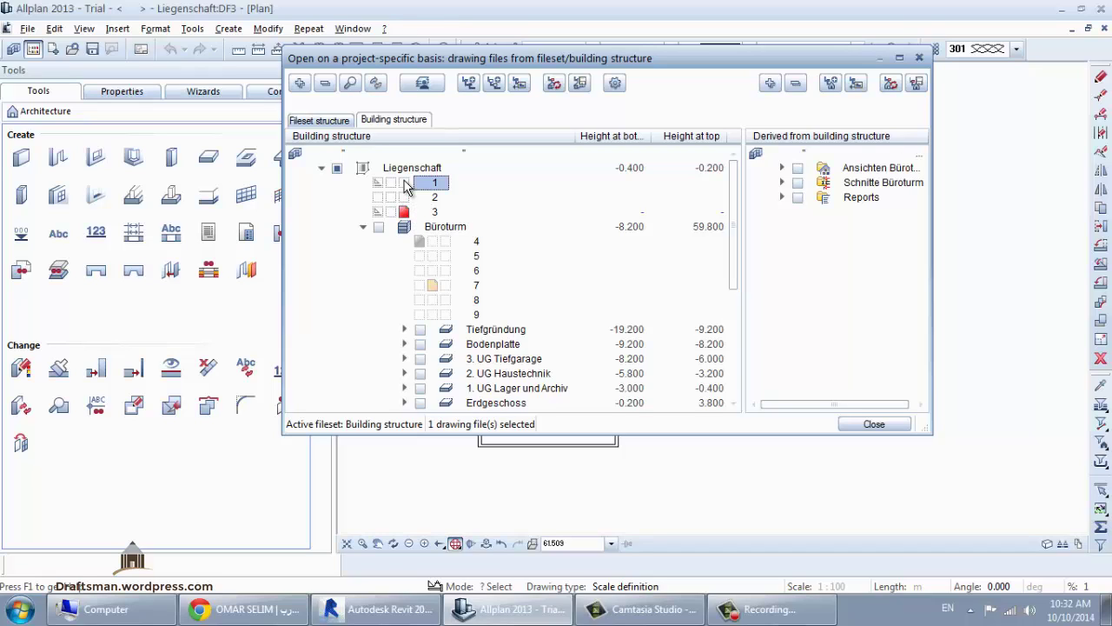
pyautogui.click(873, 425)
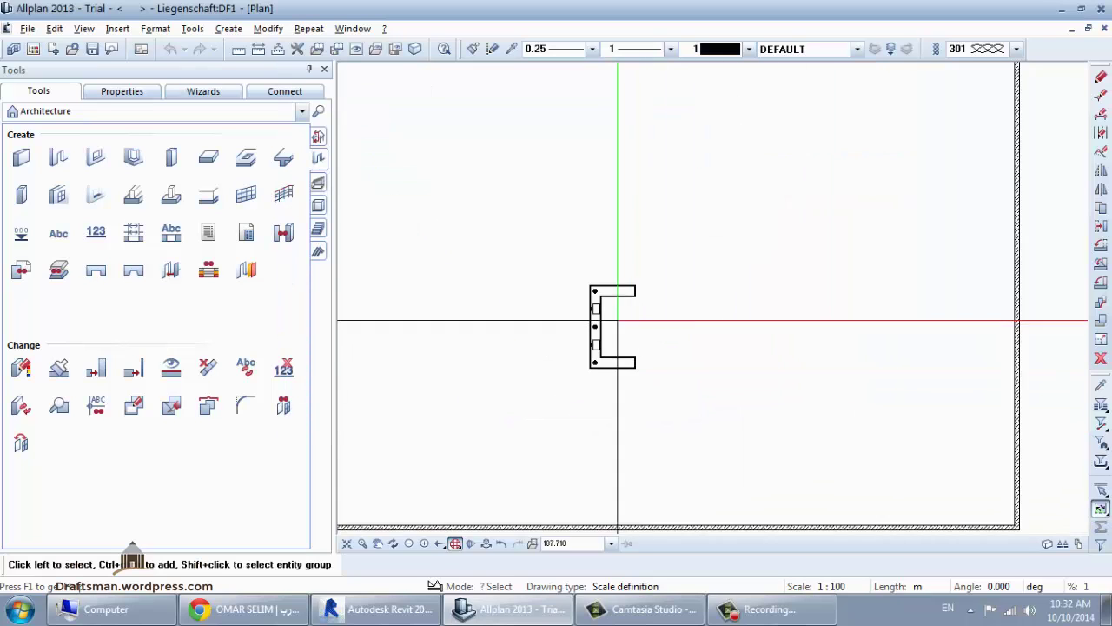
pyautogui.scroll(3, 578, 315)
pyautogui.scroll(-5, 578, 315)
pyautogui.scroll(-2, 782, 373)
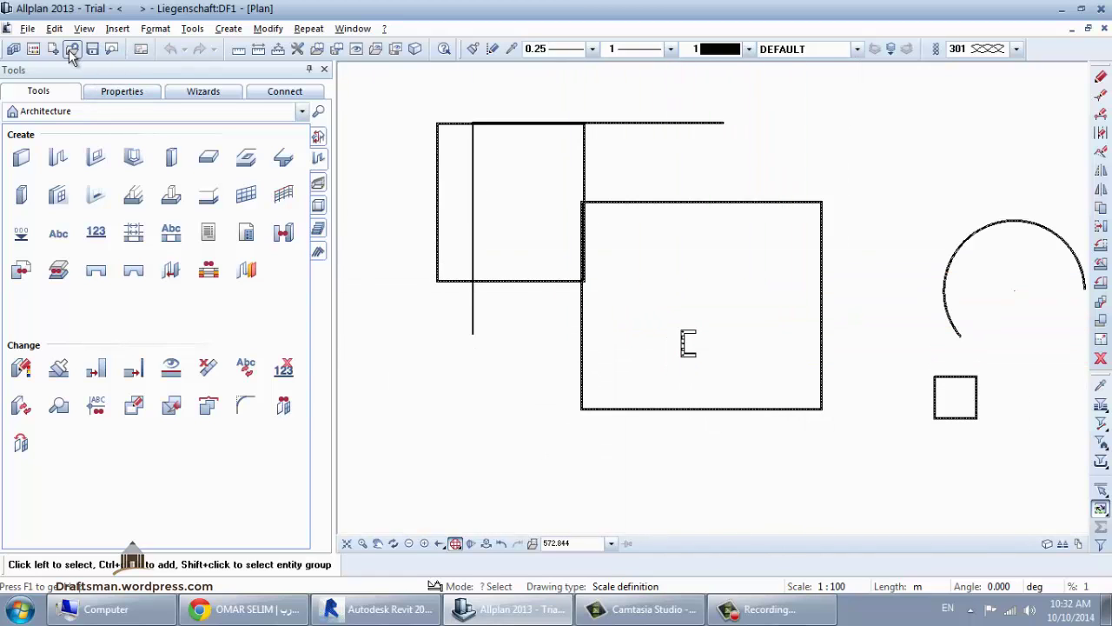
# Switch the current drawing to file 2, keeping files 1 and 3 in the background.
pyautogui.click(34, 52)
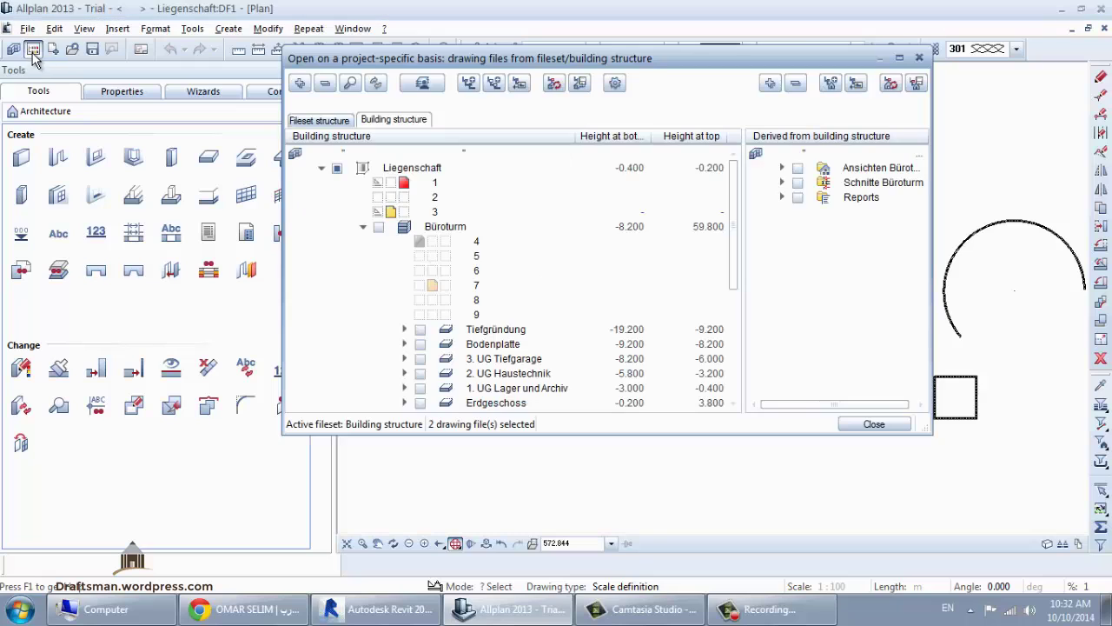
pyautogui.click(405, 197)
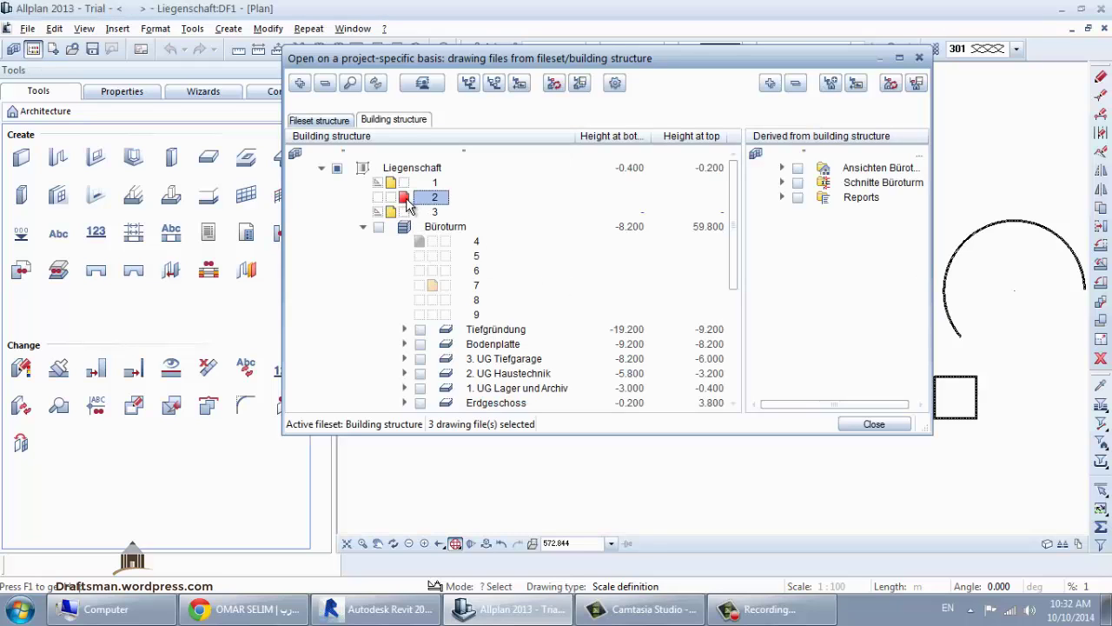
pyautogui.click(895, 426)
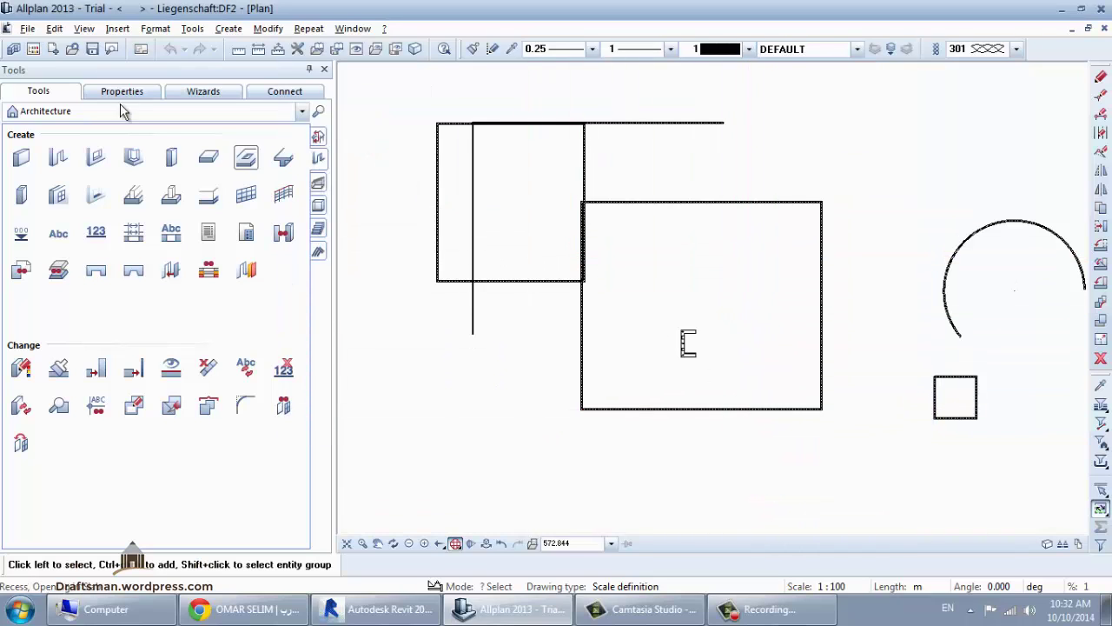
pyautogui.click(33, 50)
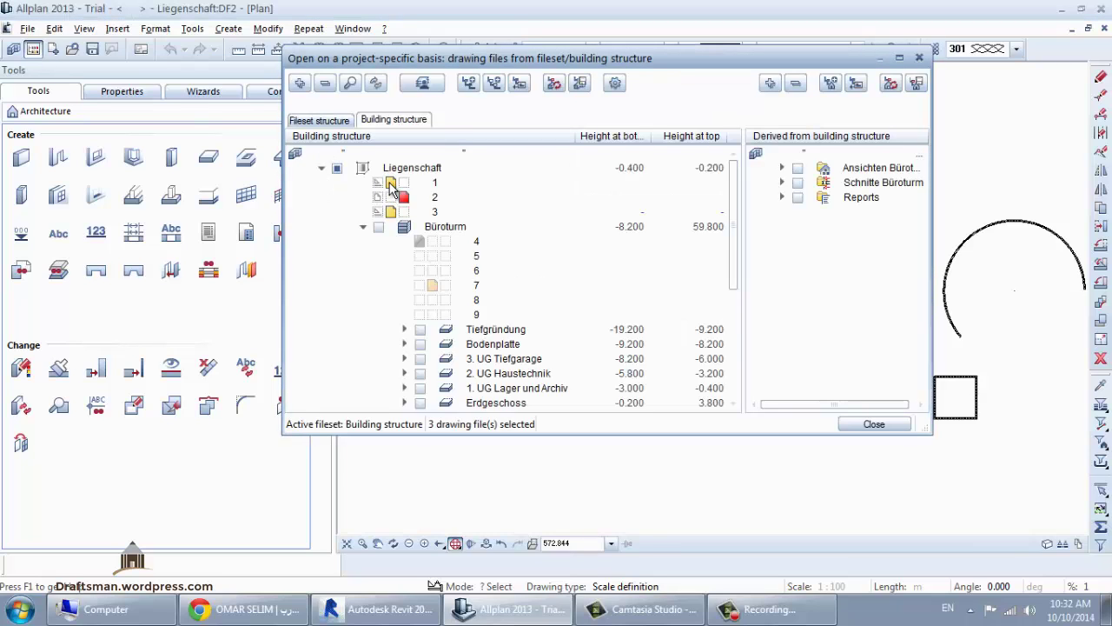
pyautogui.click(390, 186)
pyautogui.click(417, 198)
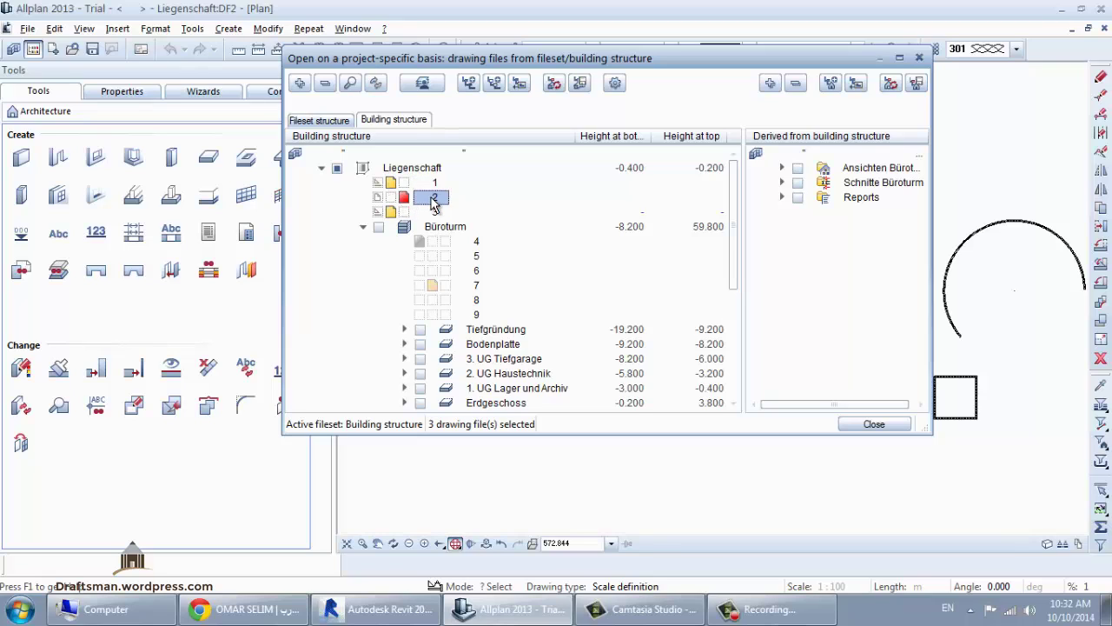
pyautogui.rightClick(434, 202)
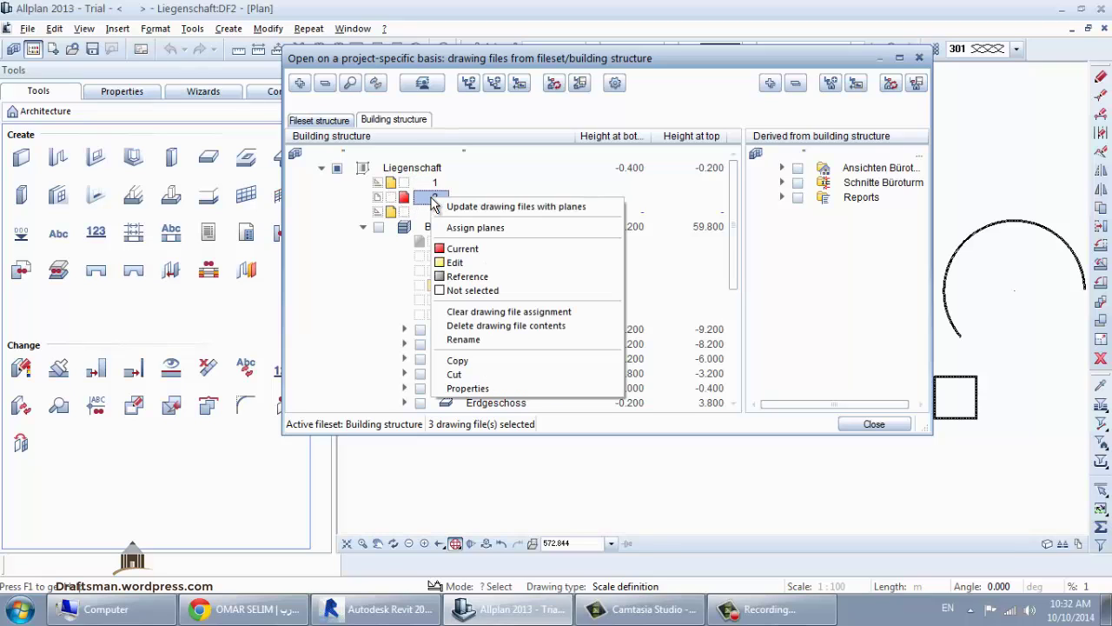
pyautogui.click(504, 262)
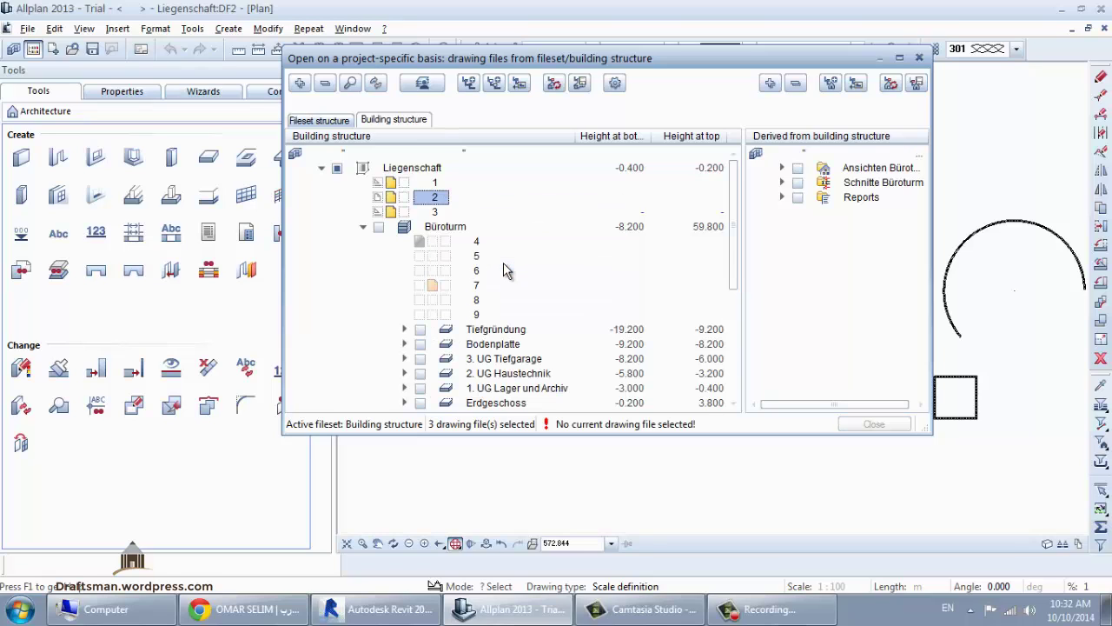
pyautogui.click(404, 199)
pyautogui.click(392, 199)
pyautogui.click(405, 198)
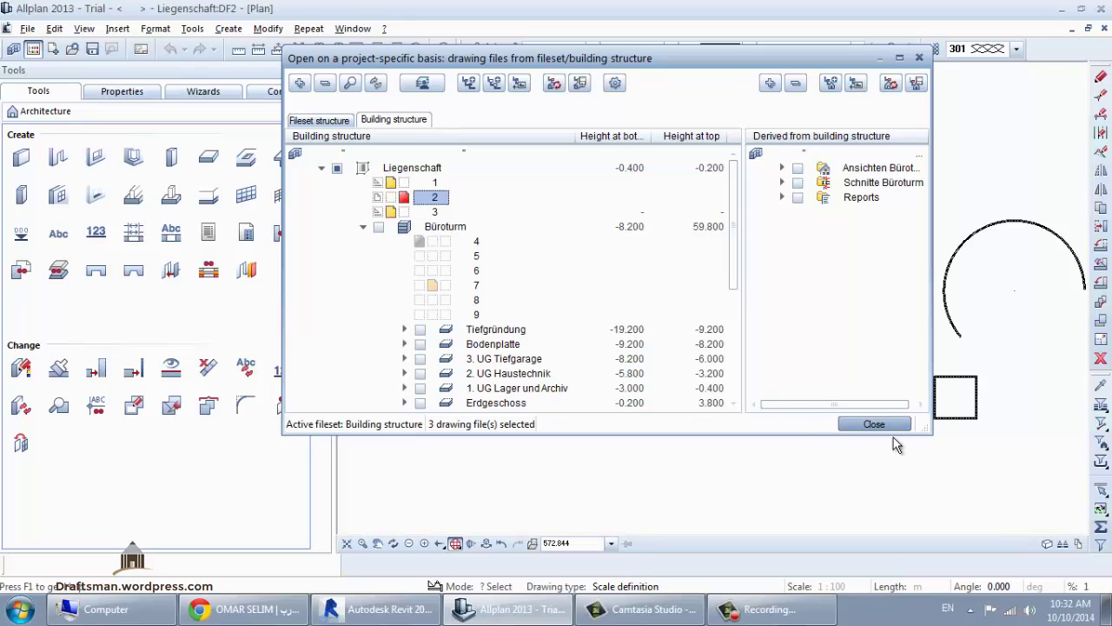
pyautogui.click(873, 424)
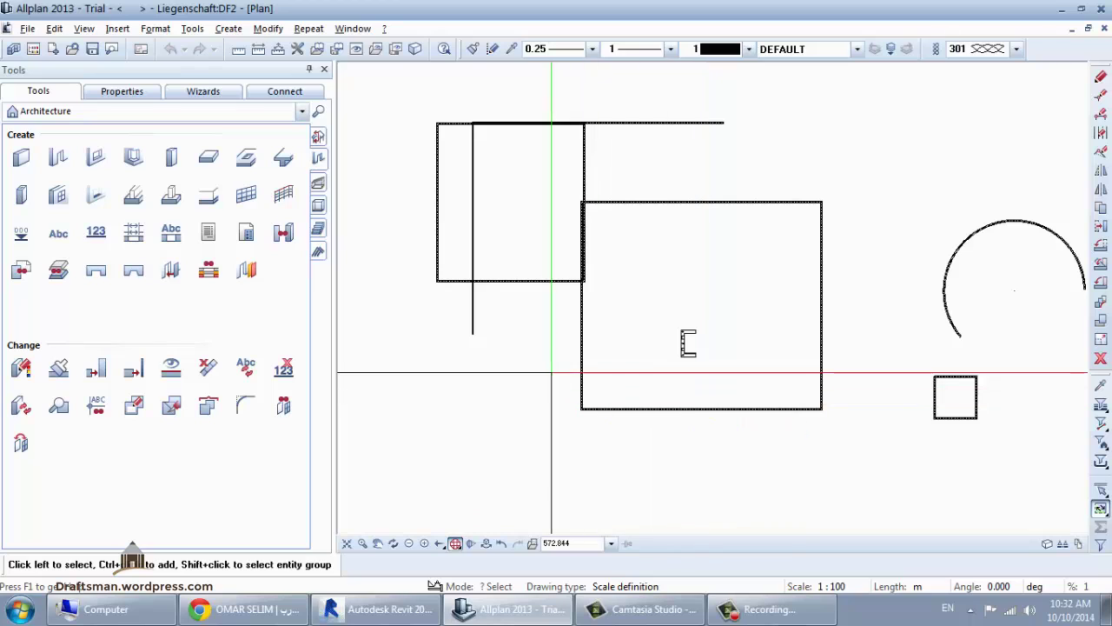
# Open the Floor Manager from the building structure, agreeing to update the drawing files first.
pyautogui.click(33, 49)
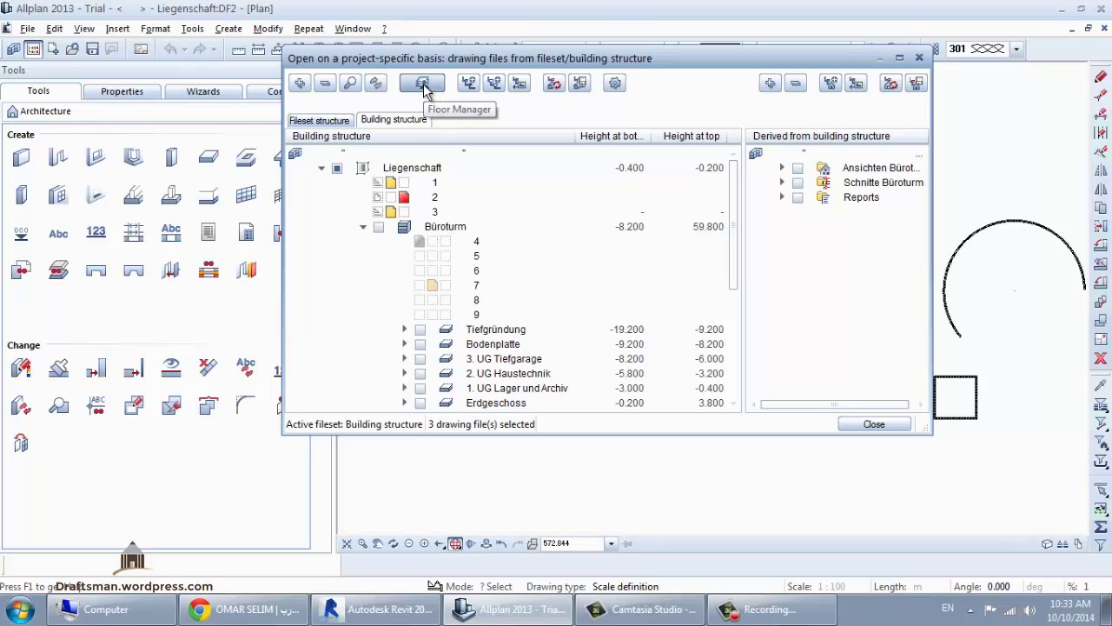
pyautogui.click(424, 87)
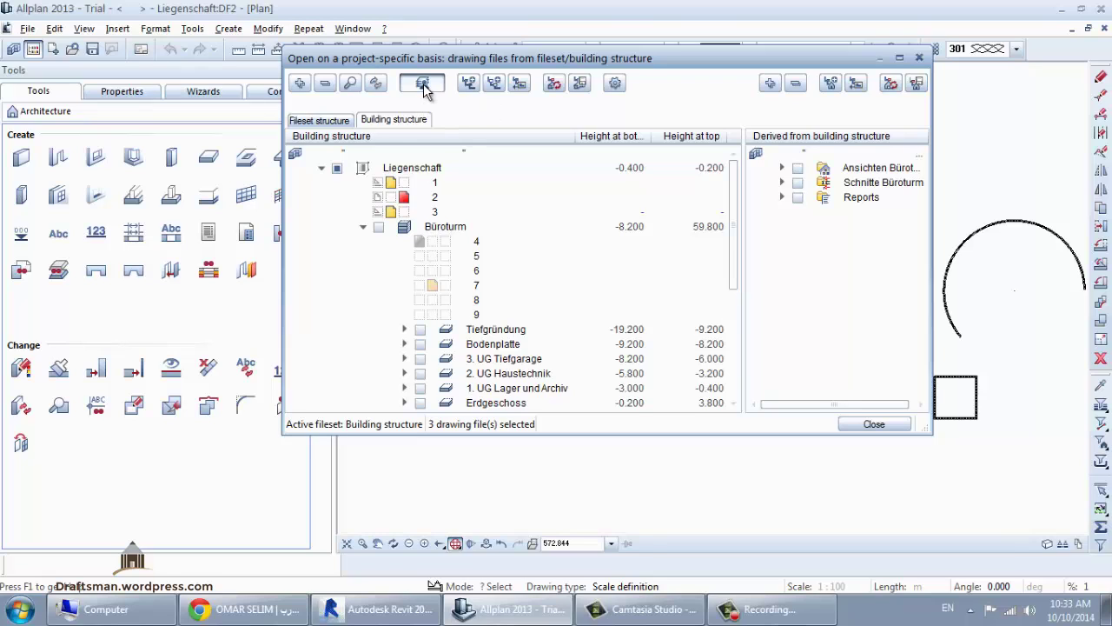
pyautogui.click(556, 275)
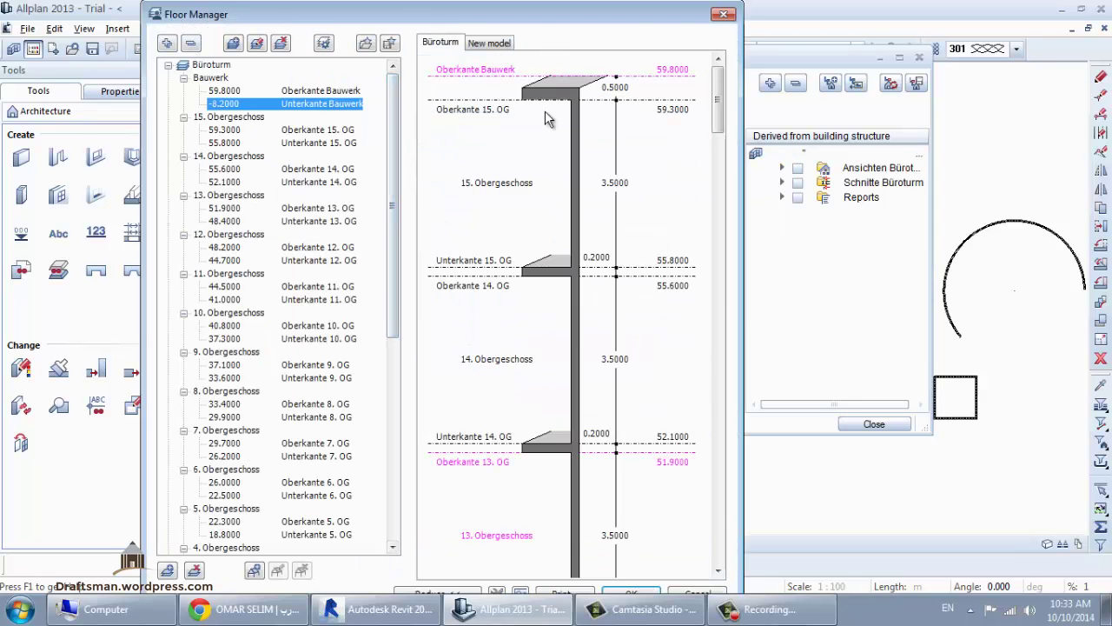
pyautogui.moveTo(391, 199)
pyautogui.mouseDown()
pyautogui.moveTo(366, 420)
pyautogui.moveTo(396, 165)
pyautogui.moveTo(354, 385)
pyautogui.moveTo(365, 465)
pyautogui.mouseUp()
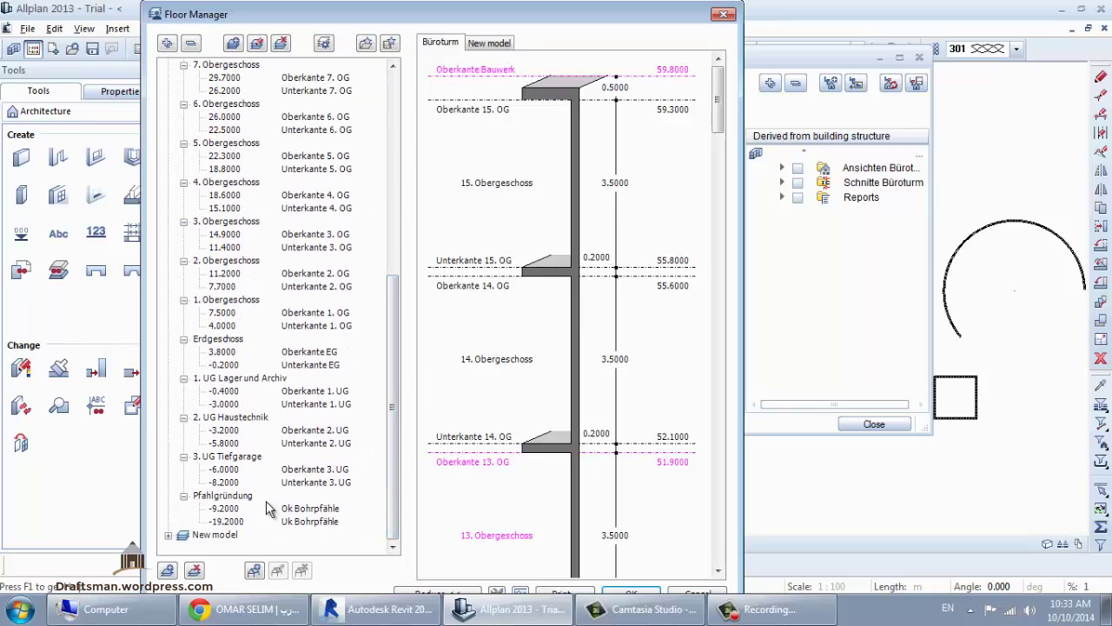
# Expand the New model's Foundation and select its 1.2000 height and Bottom level F values.
pyautogui.click(217, 535)
pyautogui.click(170, 537)
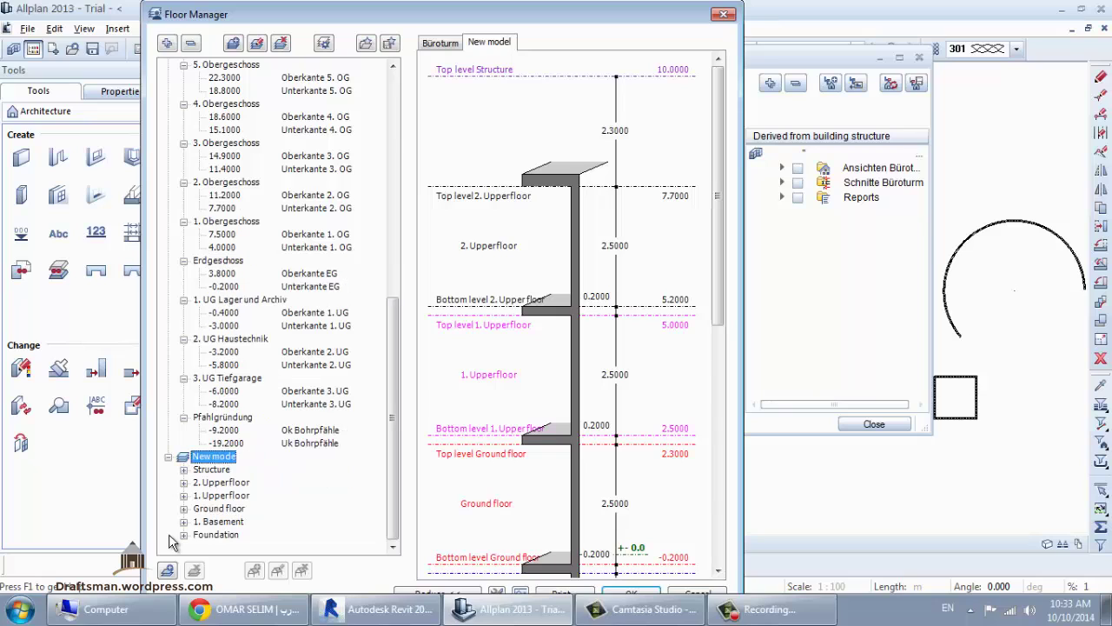
pyautogui.click(217, 535)
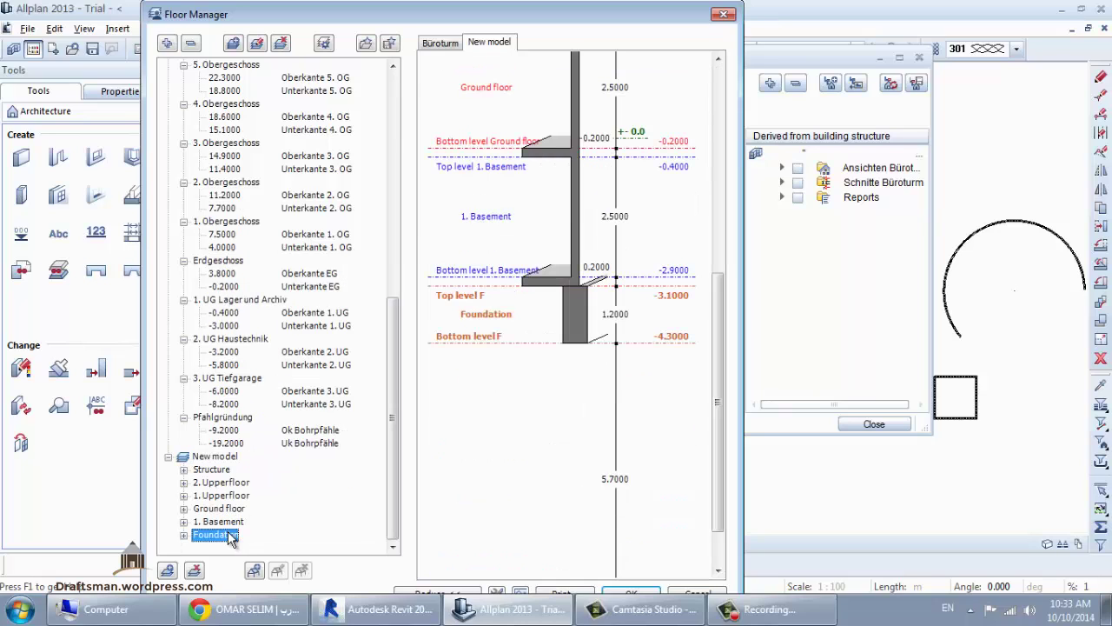
pyautogui.click(184, 536)
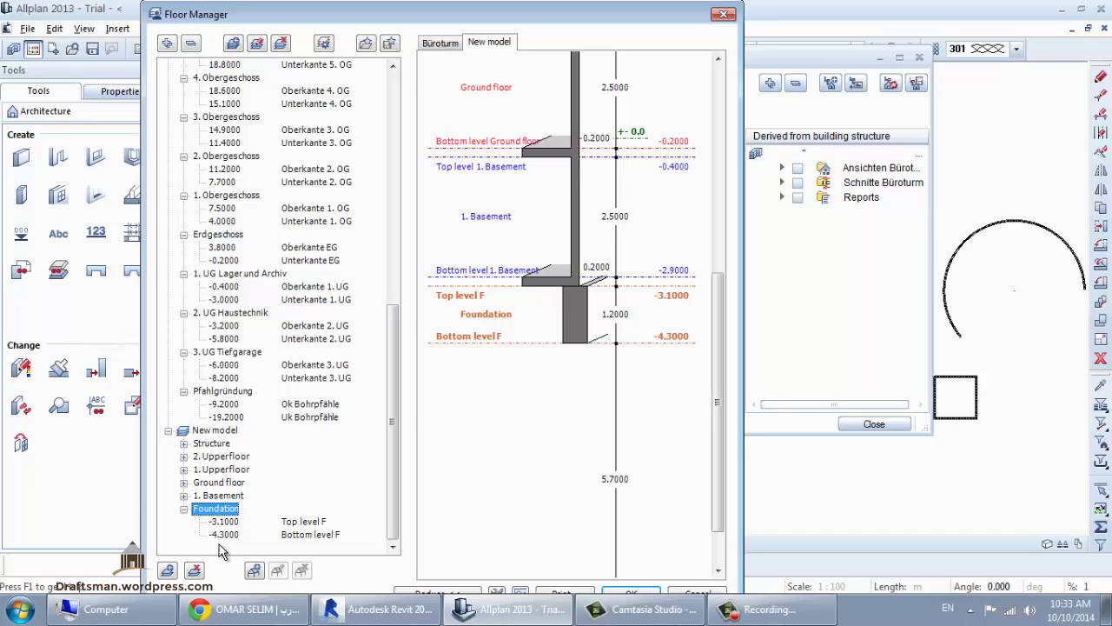
pyautogui.click(629, 316)
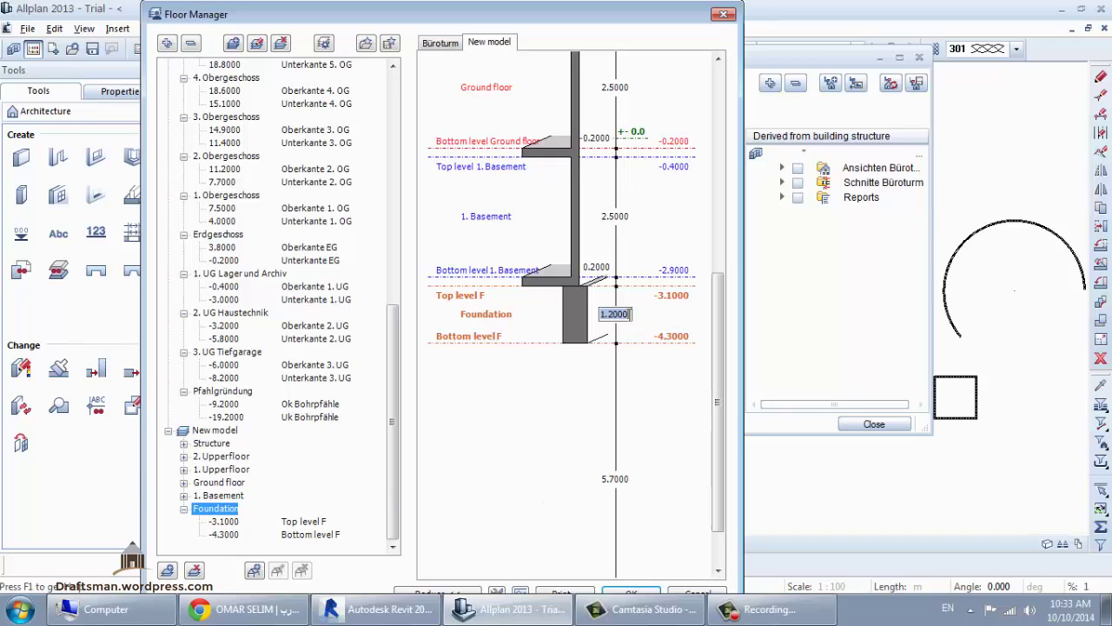
pyautogui.click(670, 337)
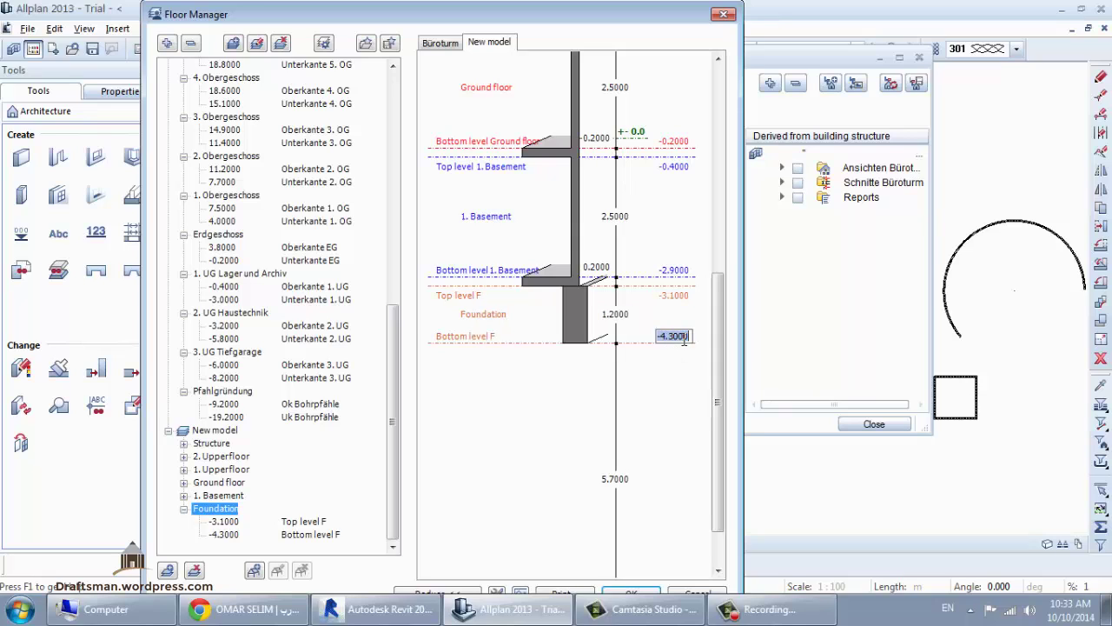
# Enter -5 for Bottom level F, then 1.5 as the Foundation height.
pyautogui.write('-')
pyautogui.press('Return')
pyautogui.press('Return')
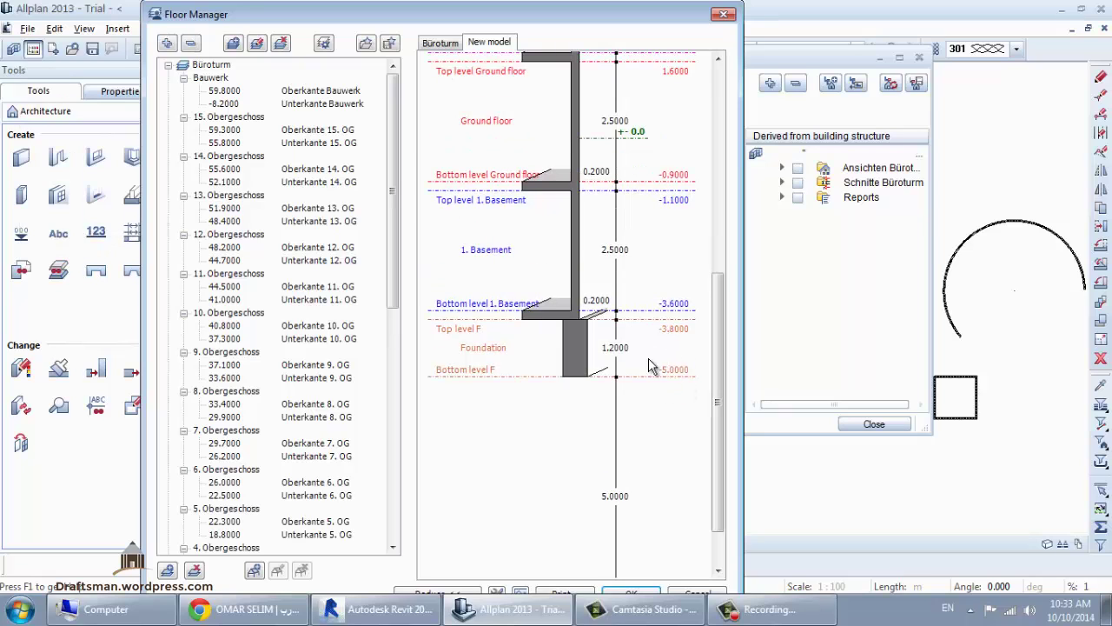
pyautogui.click(619, 349)
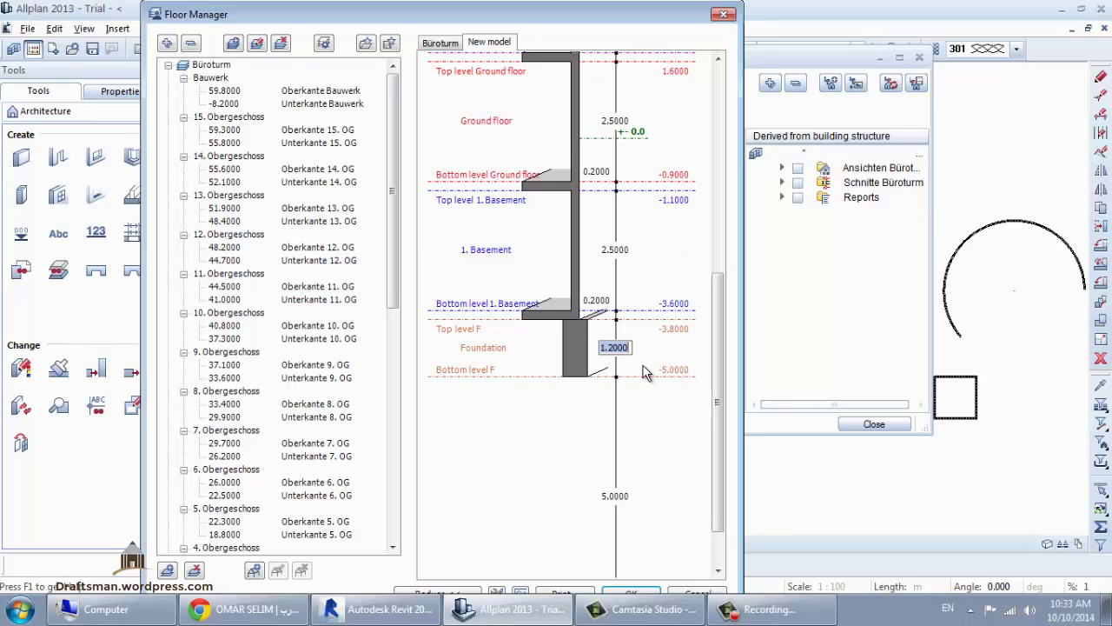
pyautogui.write('1.5')
pyautogui.press('Return')
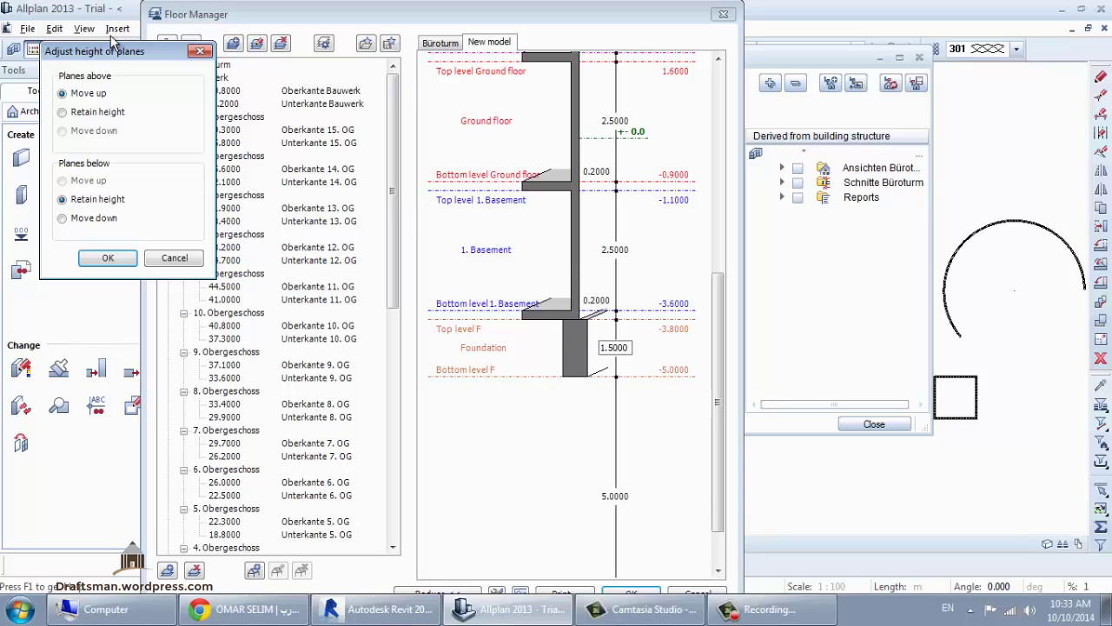
# Choose Move up for the planes above and confirm the plane height adjustment.
pyautogui.click(111, 116)
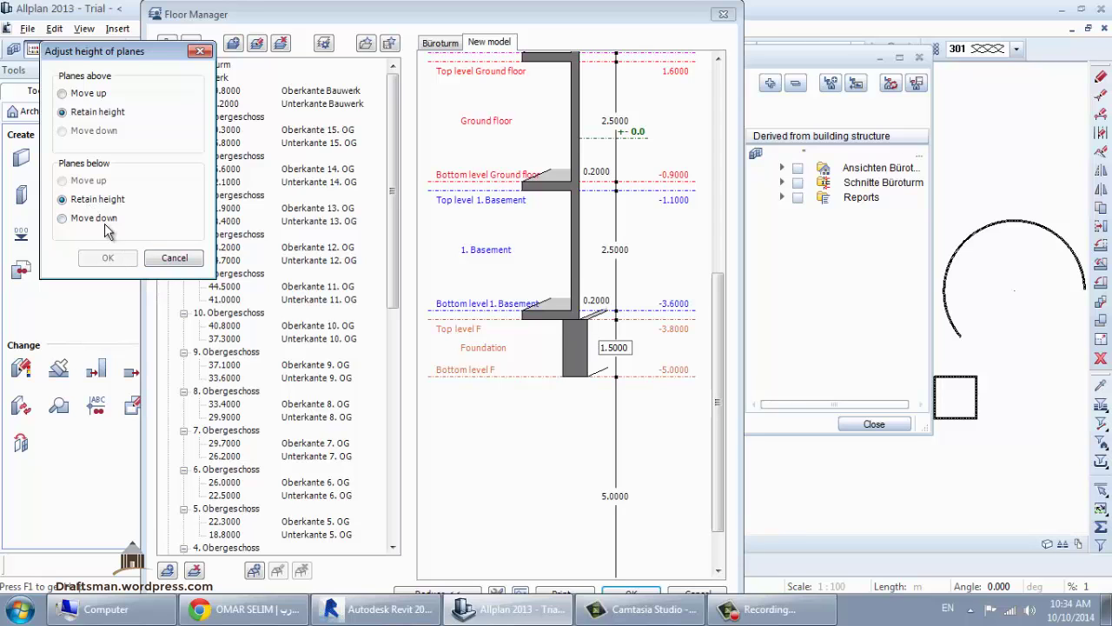
pyautogui.click(91, 94)
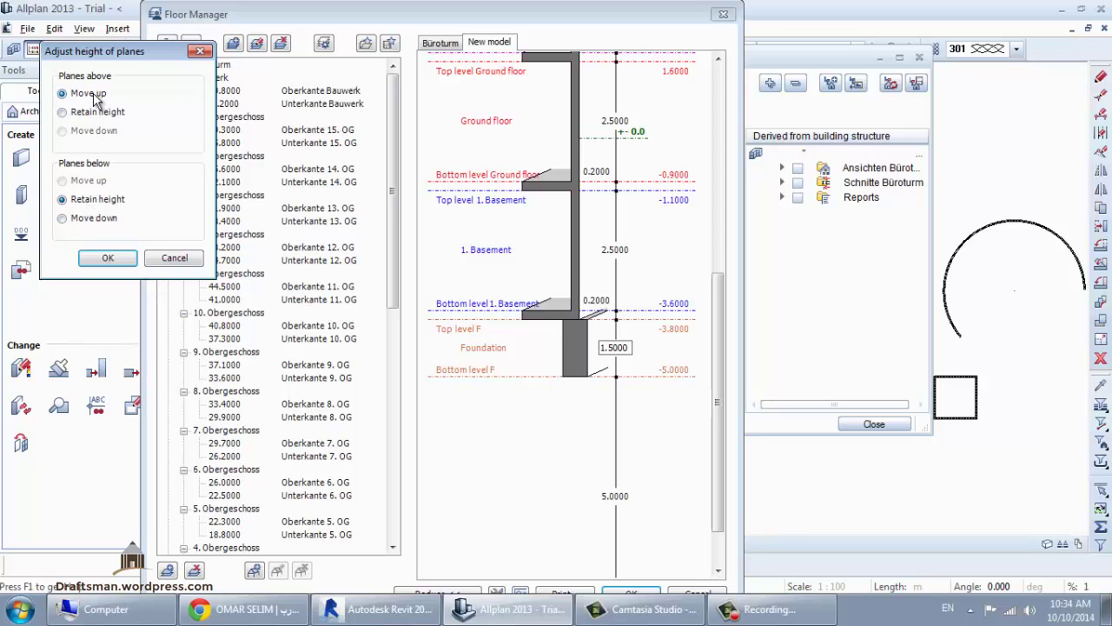
pyautogui.click(109, 257)
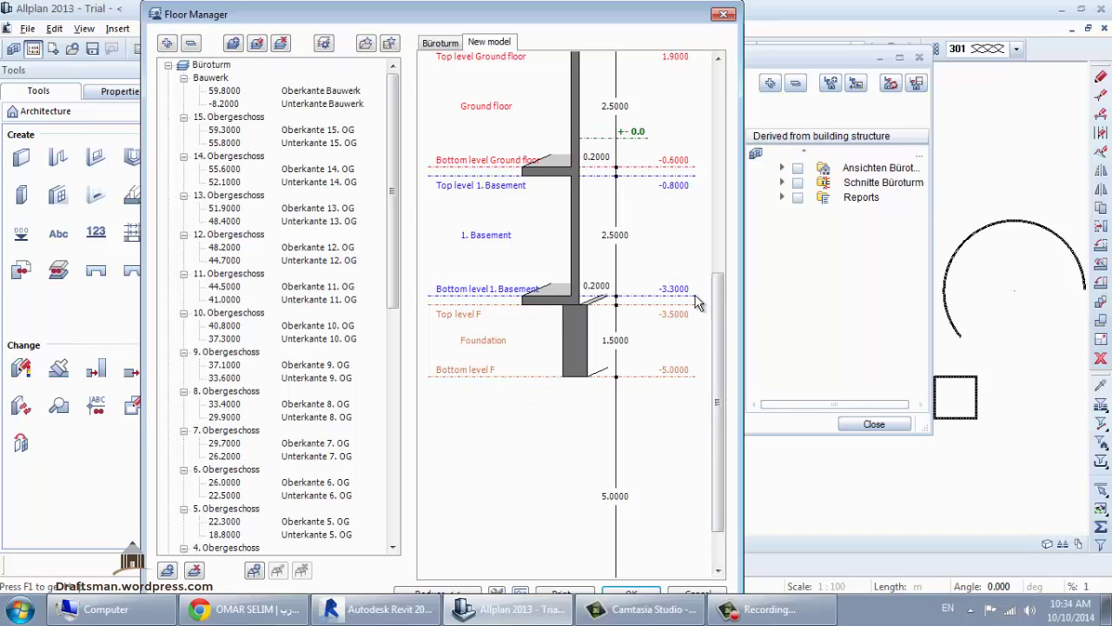
# Enter 3 as the 1. Basement height, retaining planes above and moving lower planes down.
pyautogui.click(627, 238)
pyautogui.write('3.0000')
pyautogui.press('Return')
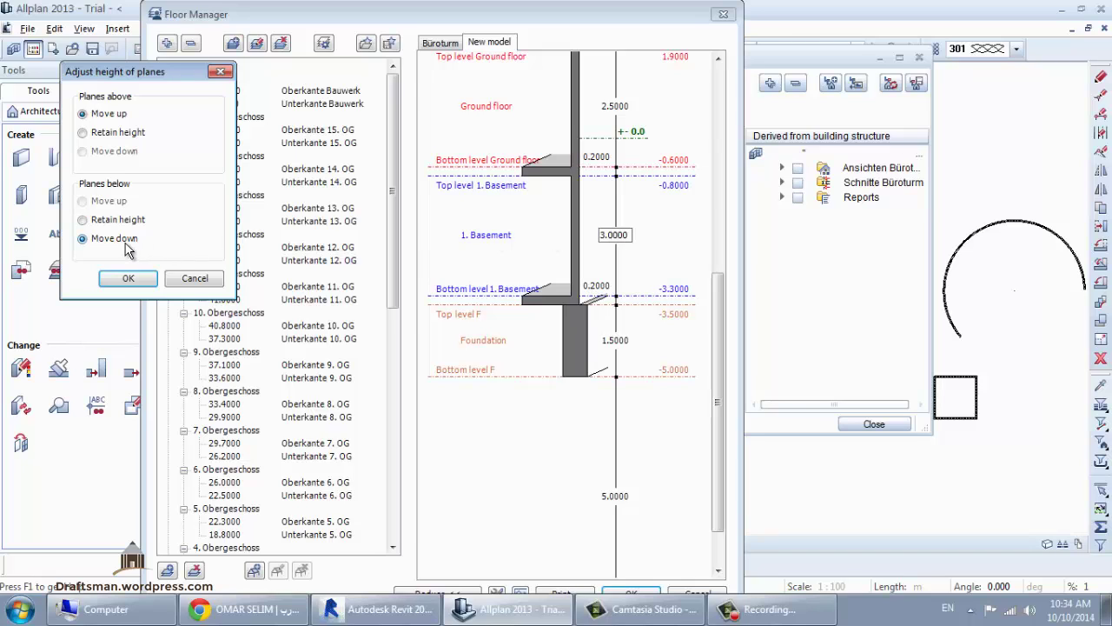
pyautogui.click(117, 132)
pyautogui.click(129, 279)
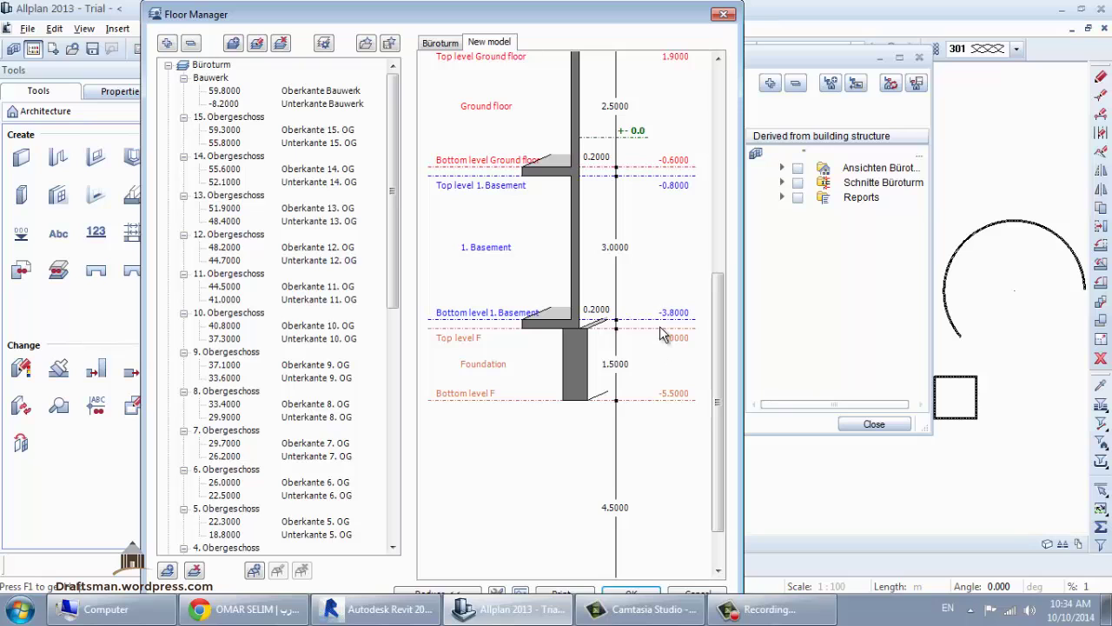
# Inspect the Ground floor's top and bottom level planes, then apply the Floor Manager changes.
pyautogui.moveTo(714, 315); pyautogui.dragTo(714, 249)
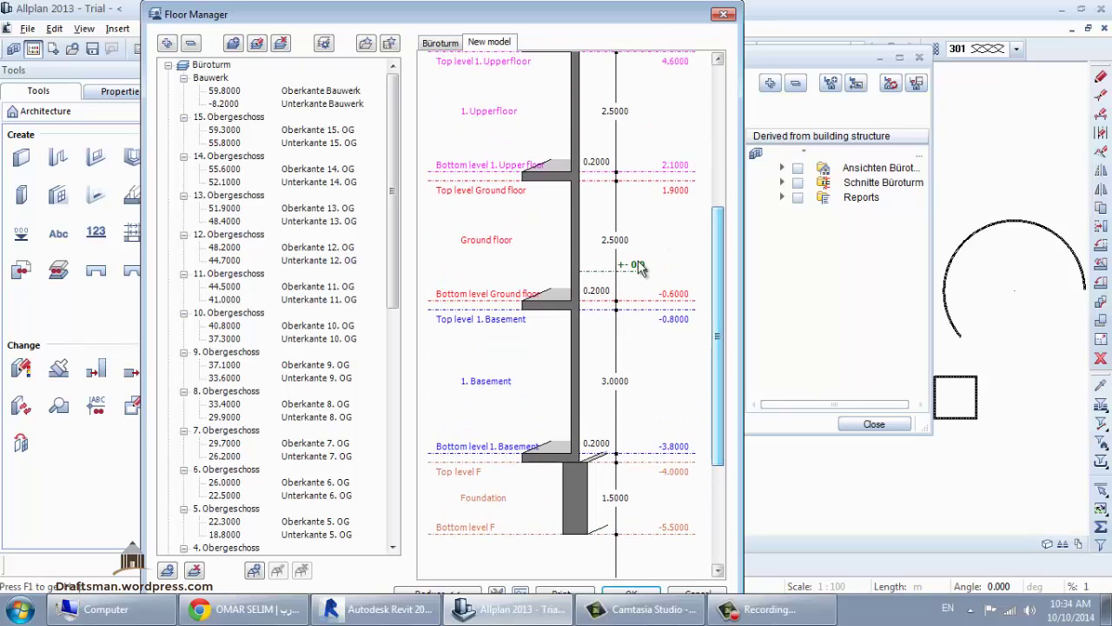
pyautogui.click(393, 438)
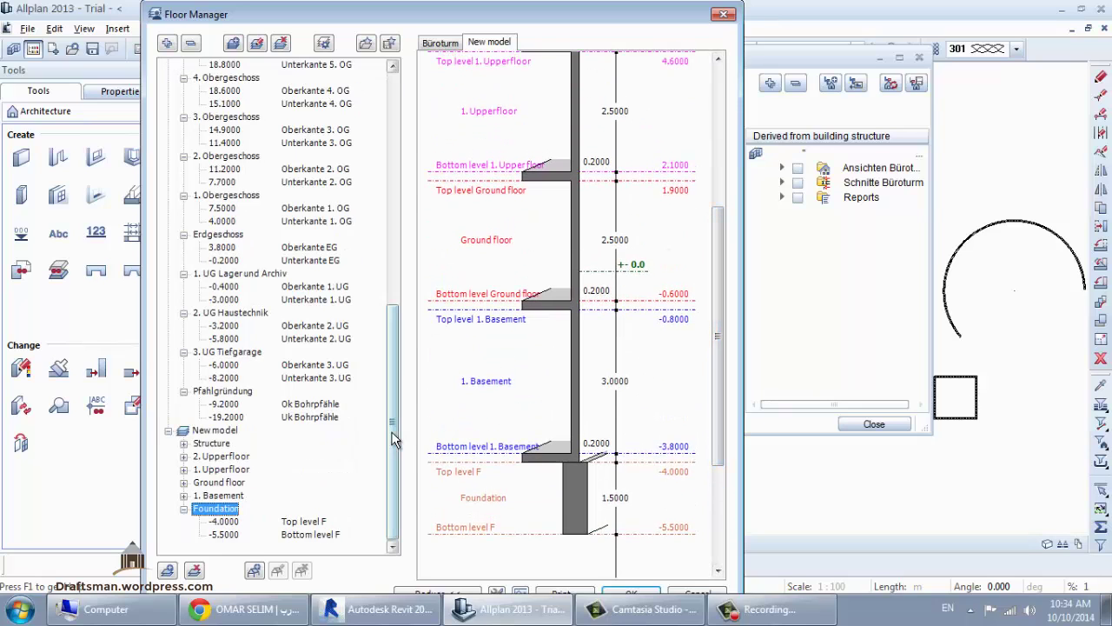
pyautogui.click(217, 483)
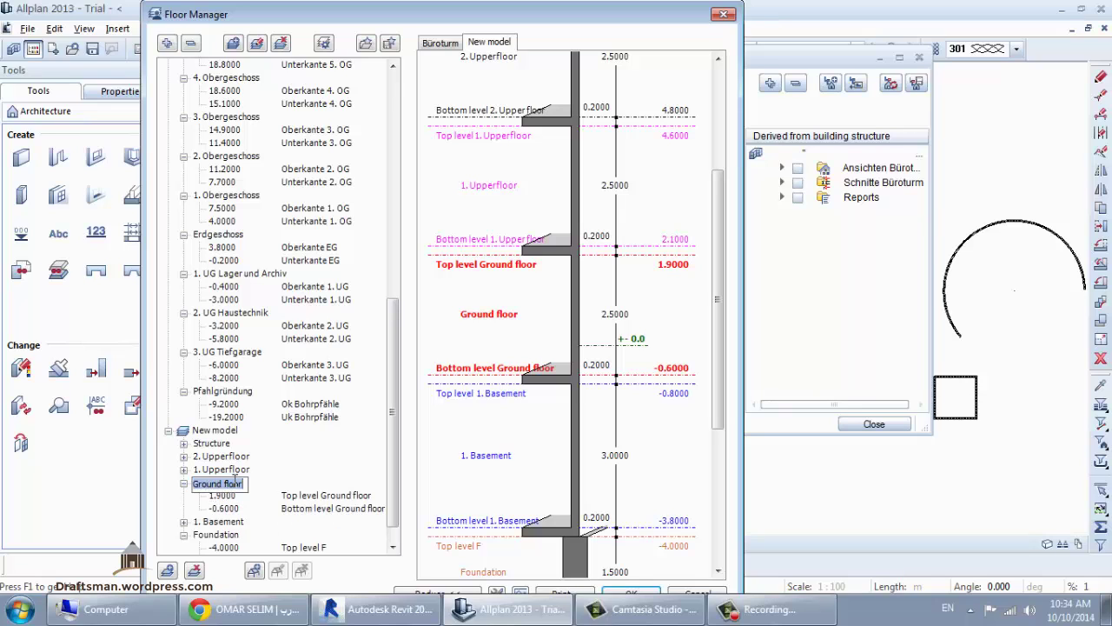
pyautogui.click(619, 323)
pyautogui.click(241, 496)
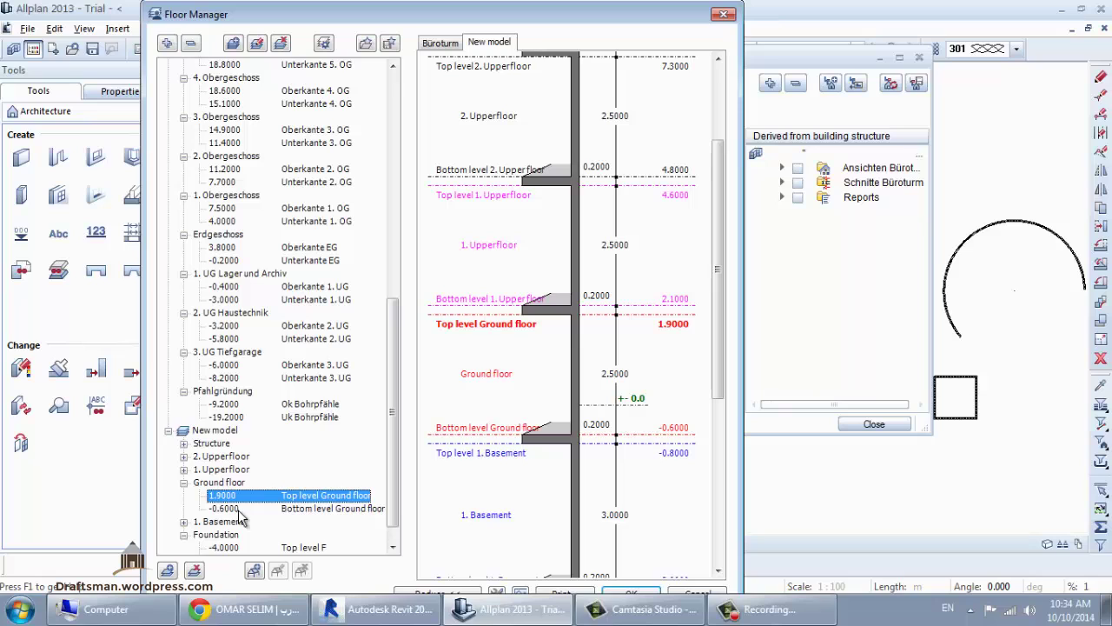
pyautogui.click(236, 512)
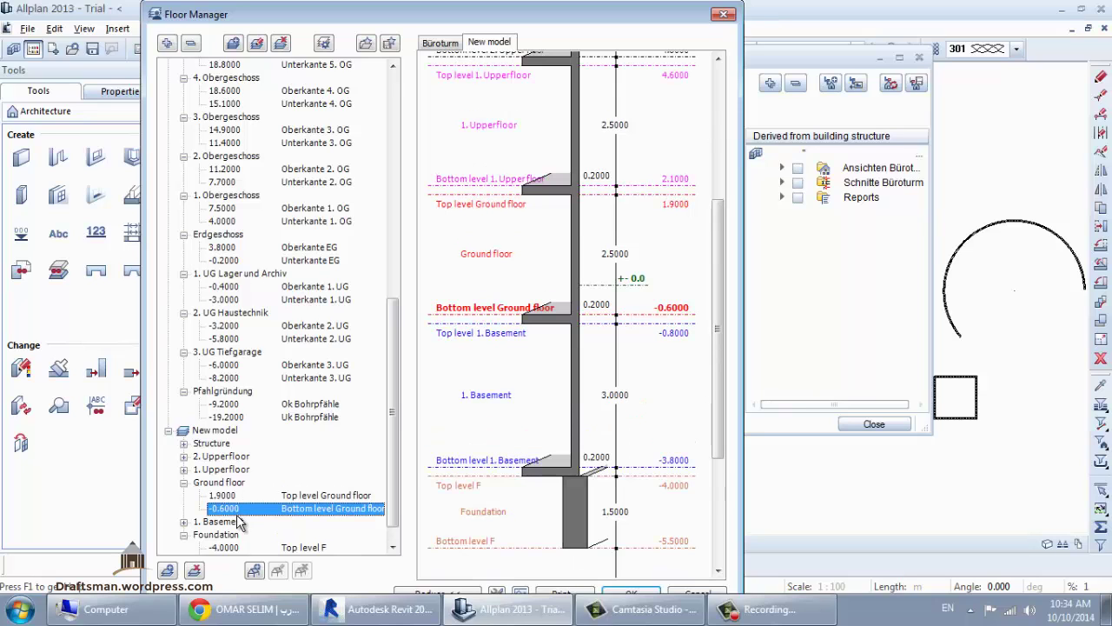
pyautogui.click(624, 257)
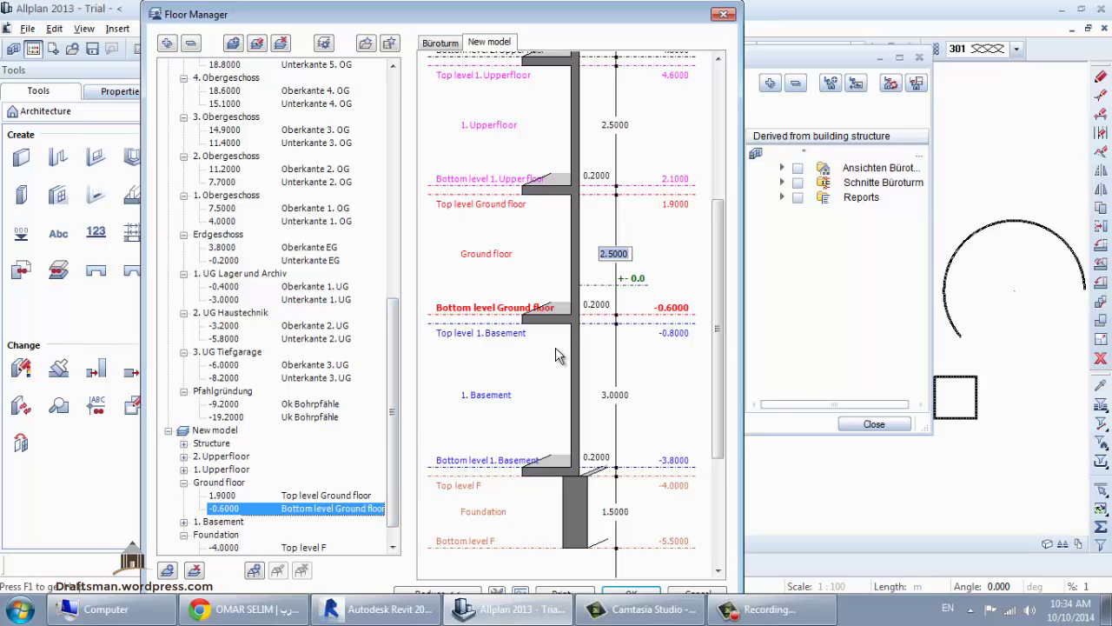
pyautogui.click(632, 594)
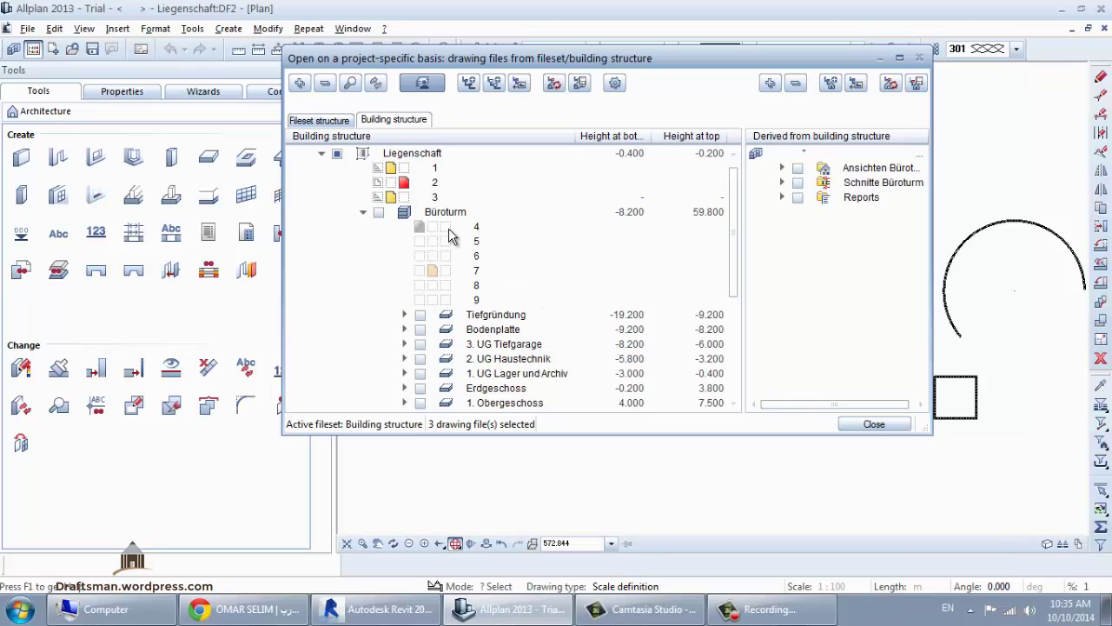
# Close the drawing-file list and pan around the plan view.
pyautogui.click(449, 230)
pyautogui.click(872, 424)
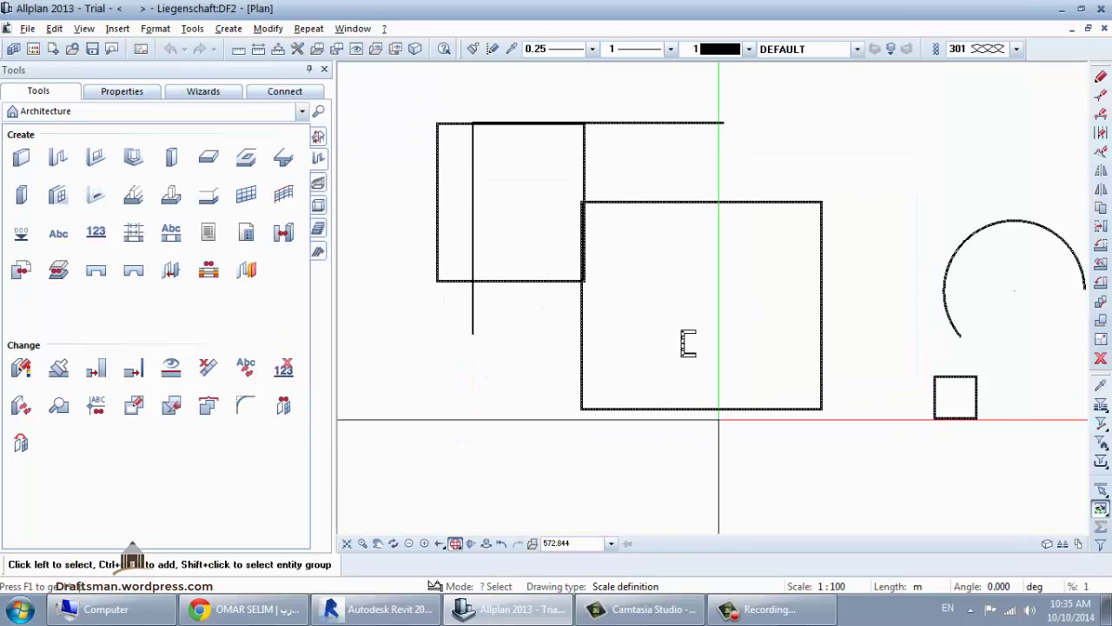
pyautogui.moveTo(462, 162); pyautogui.dragTo(473, 217, button='middle')
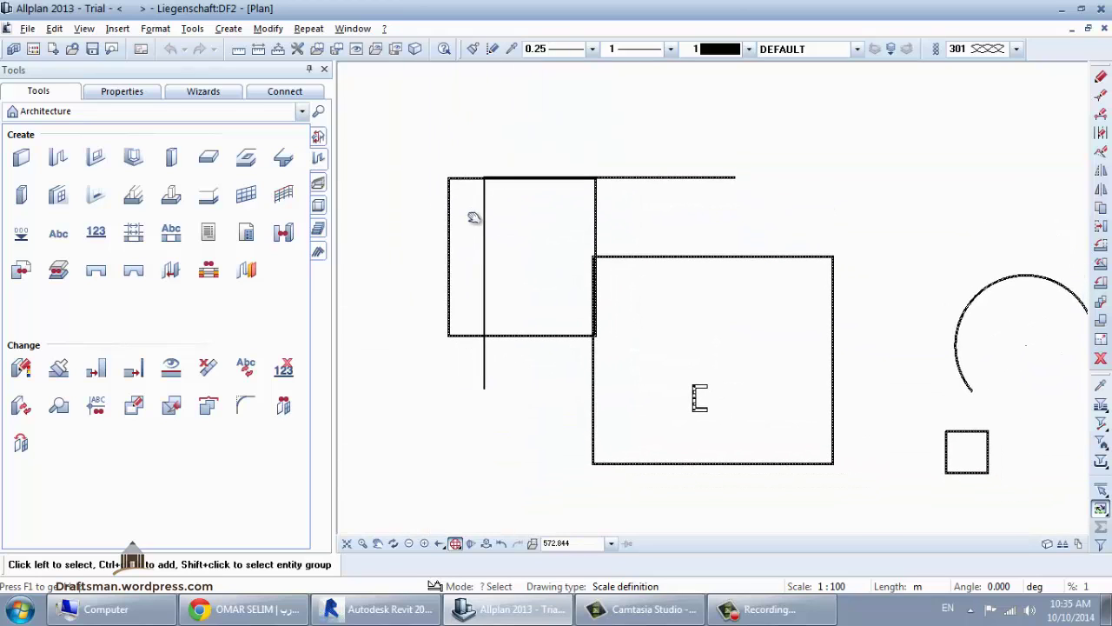
pyautogui.moveTo(721, 323); pyautogui.dragTo(609, 282, button='middle')
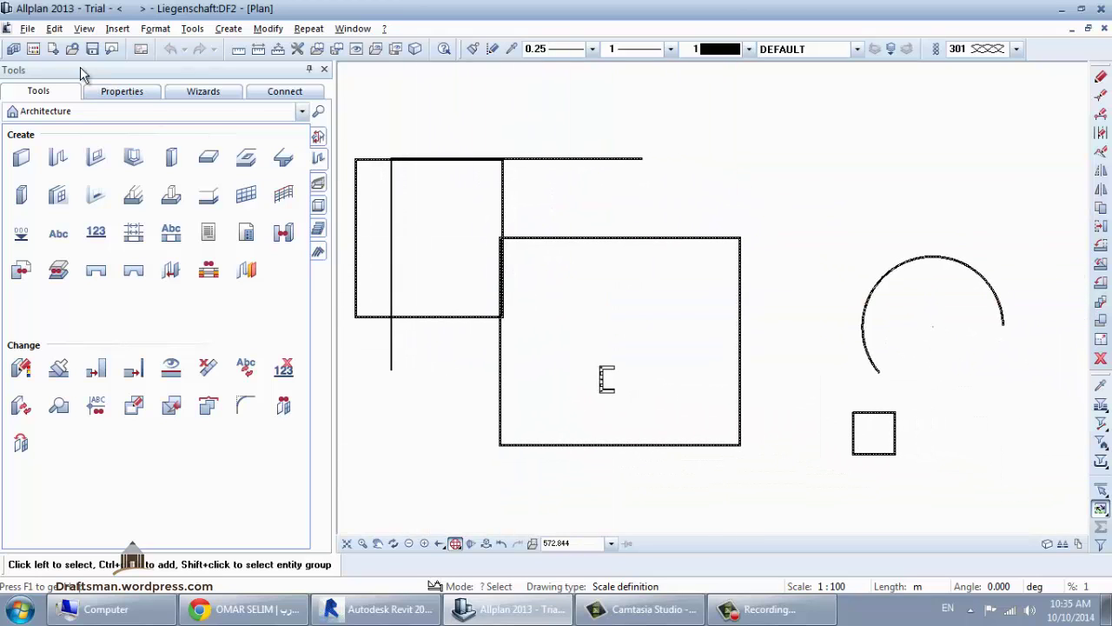
# Reopen the building-structure file list and mark drawing 1 as the current drawing.
pyautogui.click(39, 51)
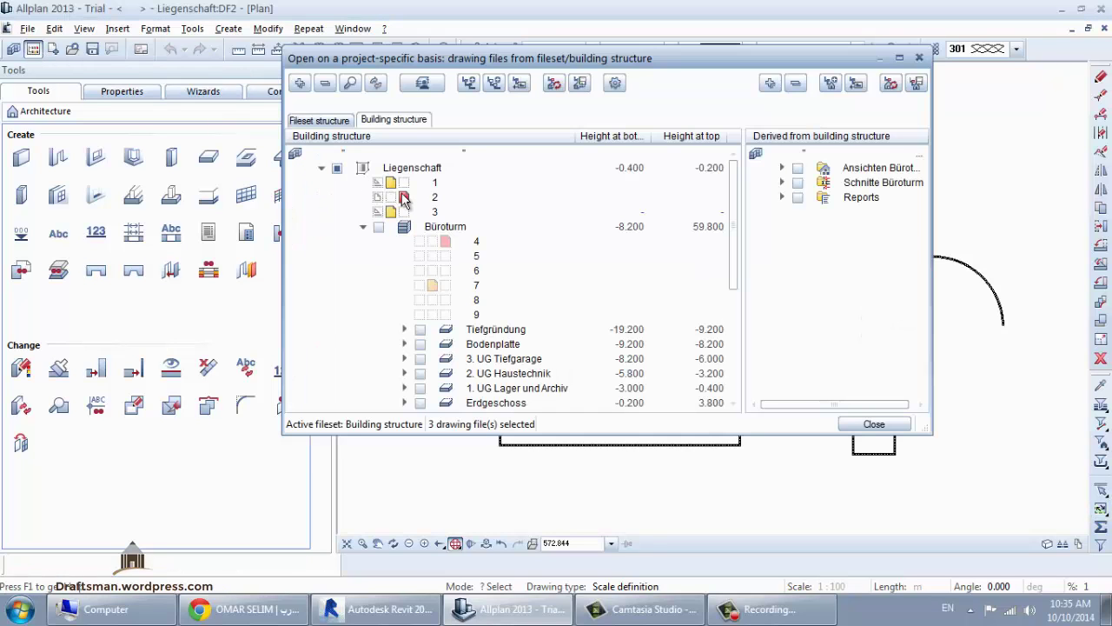
pyautogui.click(403, 183)
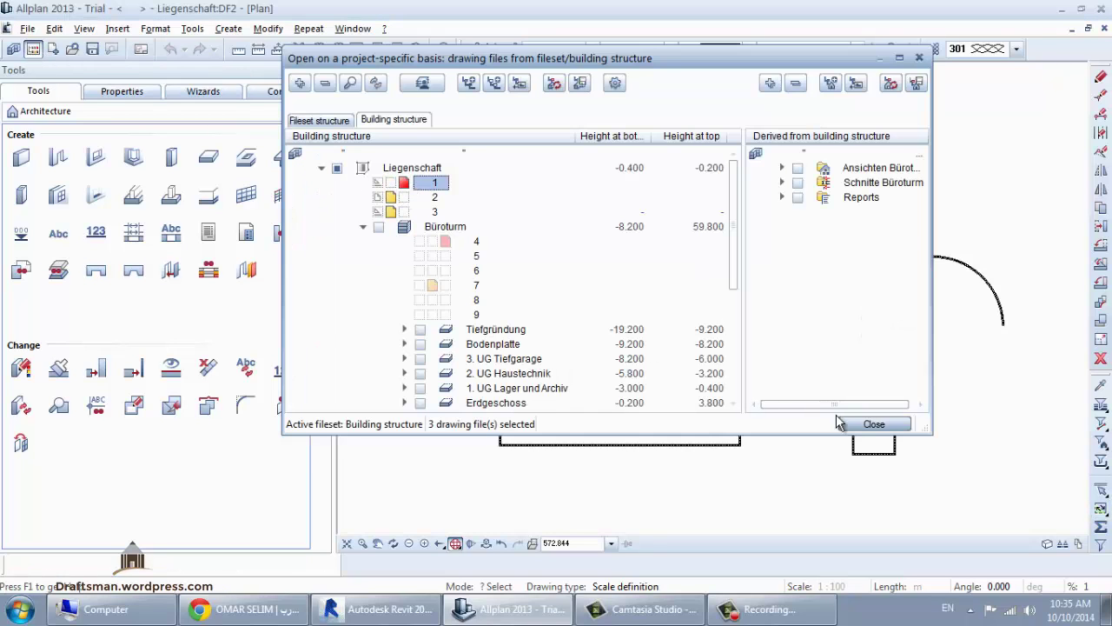
pyautogui.rightClick(425, 182)
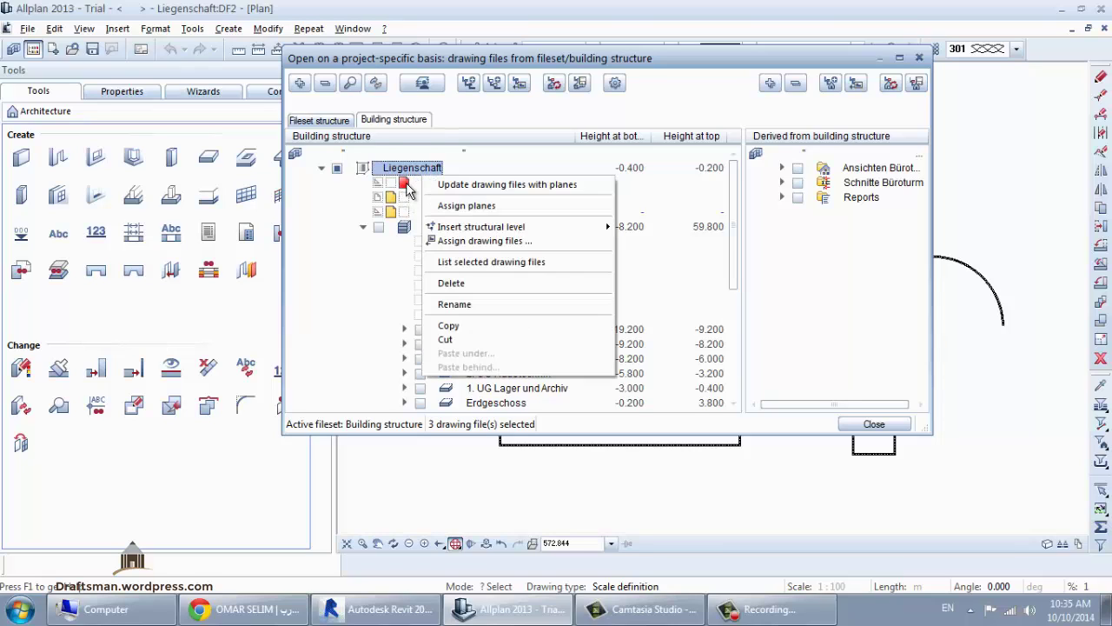
pyautogui.click(408, 190)
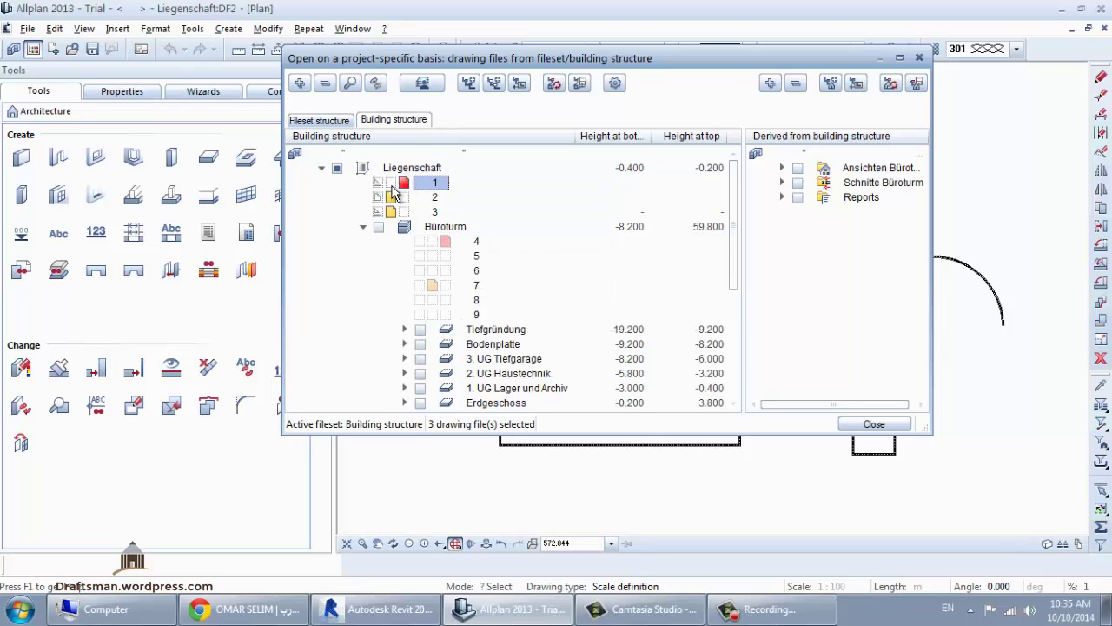